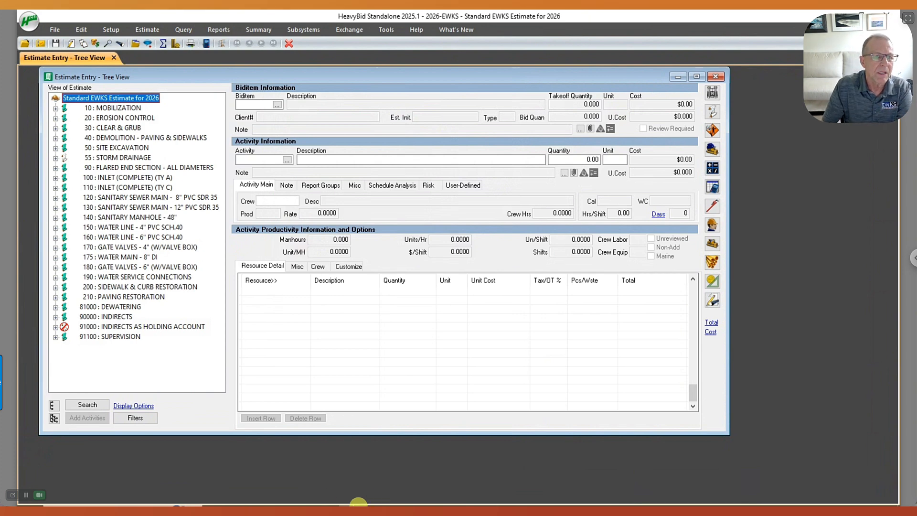
Open the customized bid proposal feature for the Standard EWKS Estimate for 2026.
{"action": "left_click", "coordinate": [256, 32]}
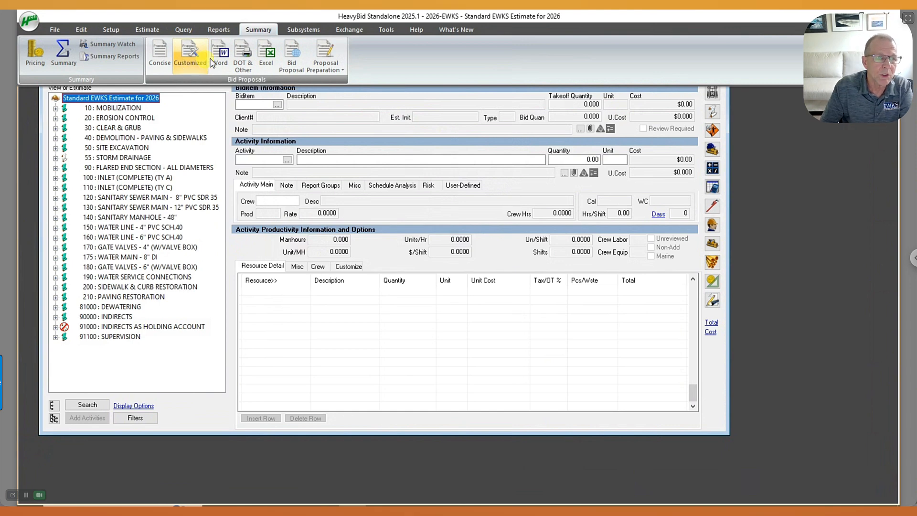
{"action": "left_click", "coordinate": [190, 61]}
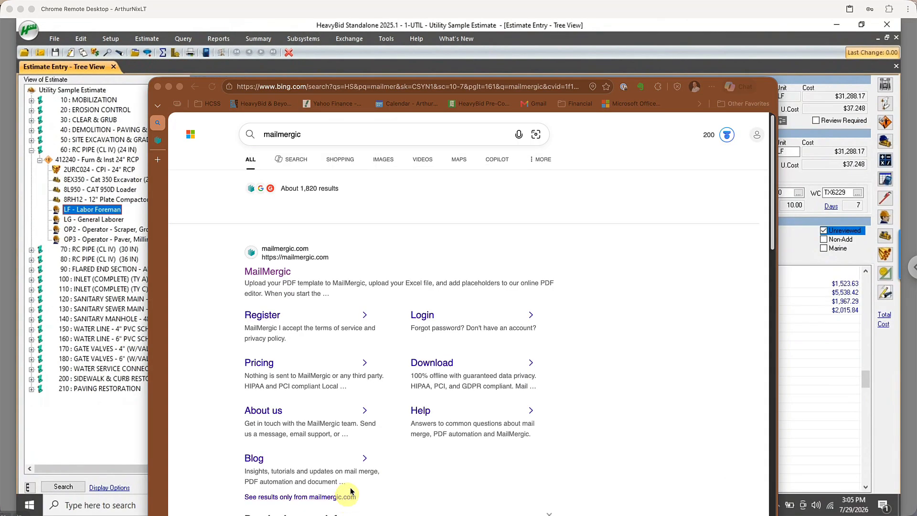
Open the MailMergic website from the search results and look over its PDF mail merge home page.
{"action": "left_click", "coordinate": [272, 276]}
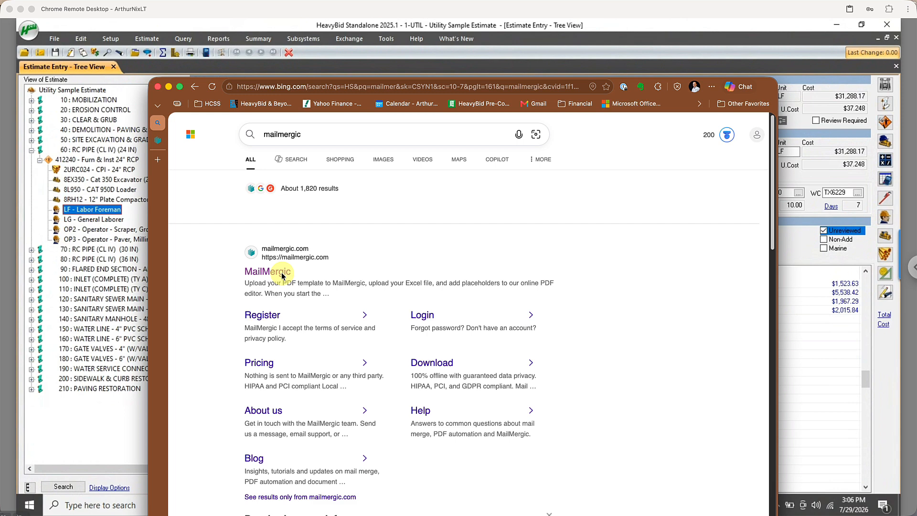
{"action": "left_click", "coordinate": [269, 272]}
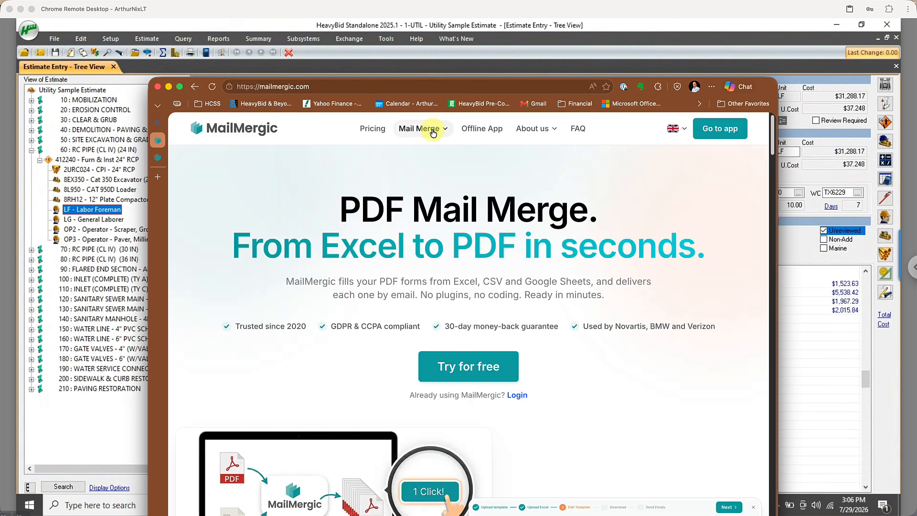
{"action": "left_click", "coordinate": [433, 132]}
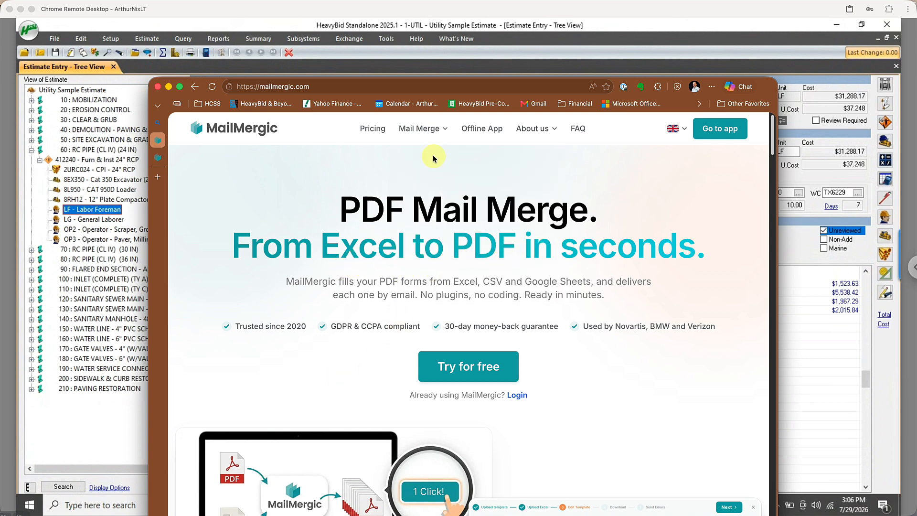
{"action": "mouse_move", "coordinate": [420, 128]}
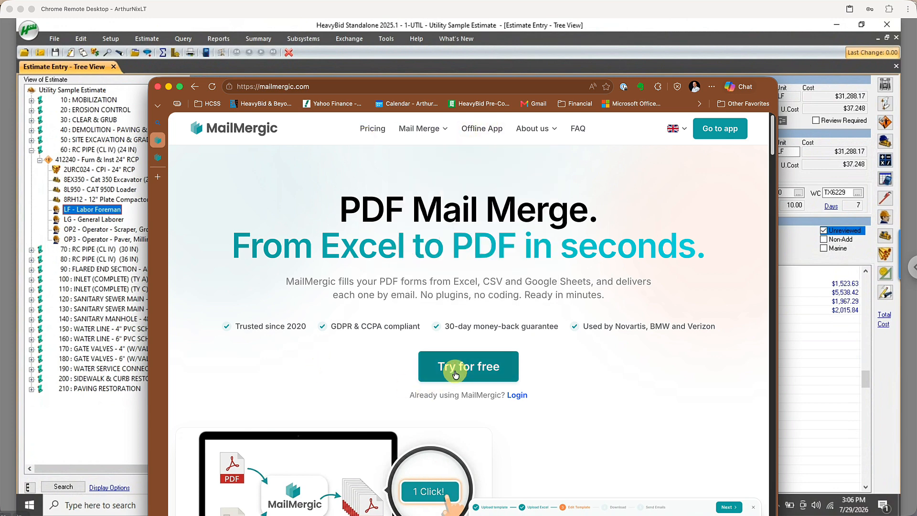
{"action": "scroll", "coordinate": [312, 239], "scroll_direction": "down", "scroll_amount": 5}
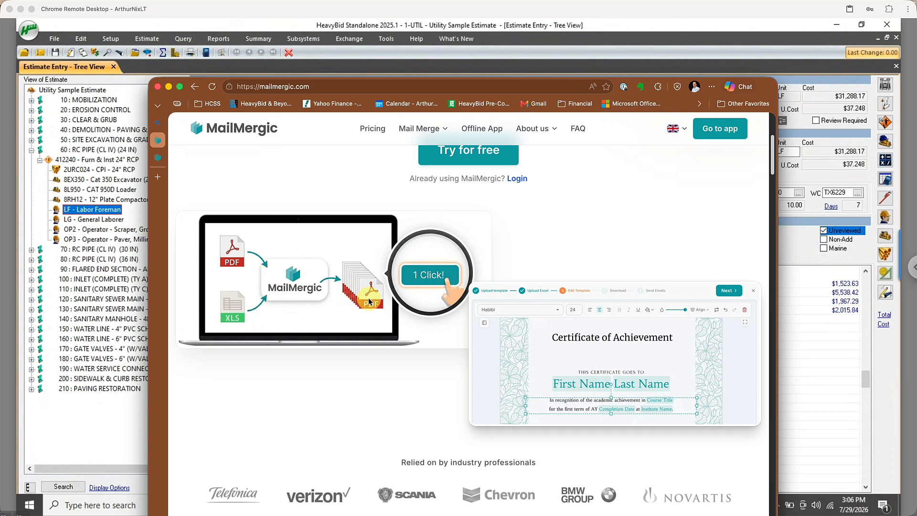
{"action": "scroll", "coordinate": [369, 301], "scroll_direction": "up", "scroll_amount": 5}
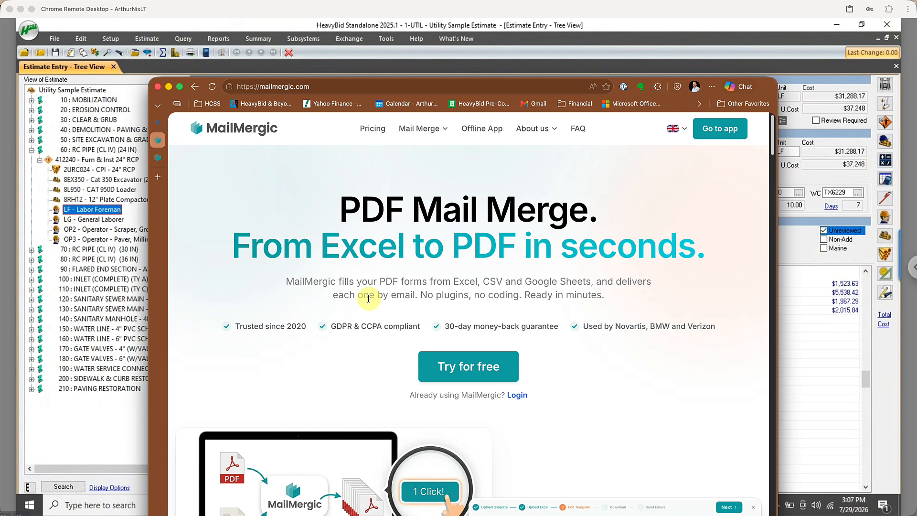
Review MailMergic's pricing plans and the features included in each.
{"action": "left_click", "coordinate": [375, 133]}
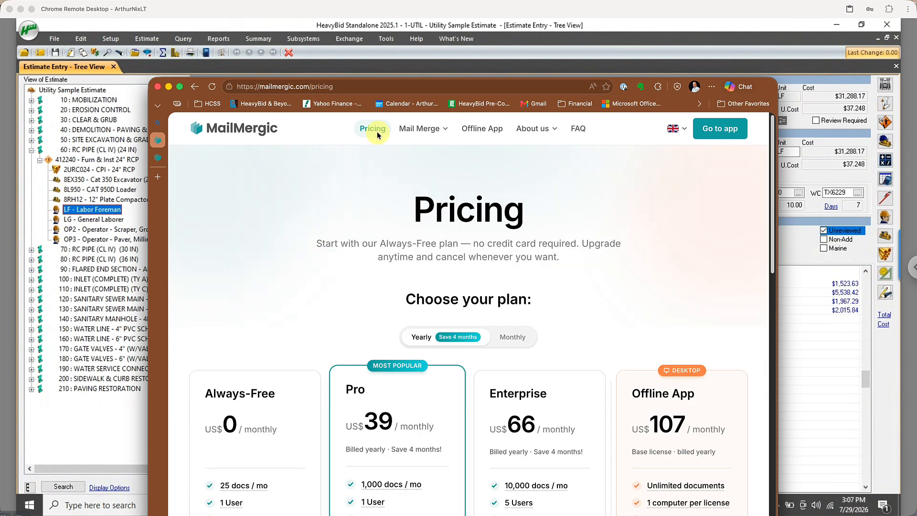
{"action": "scroll", "coordinate": [382, 234], "scroll_direction": "down", "scroll_amount": 2}
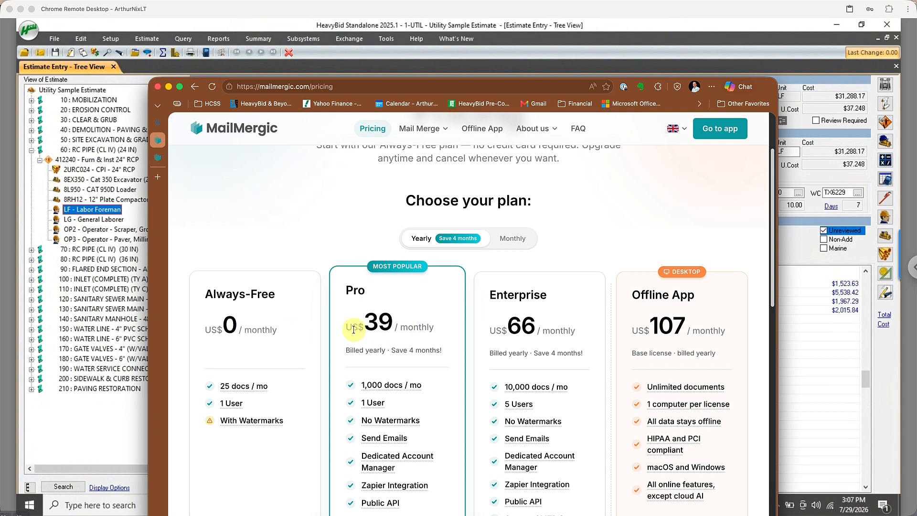
{"action": "scroll", "coordinate": [377, 325], "scroll_direction": "down", "scroll_amount": 3}
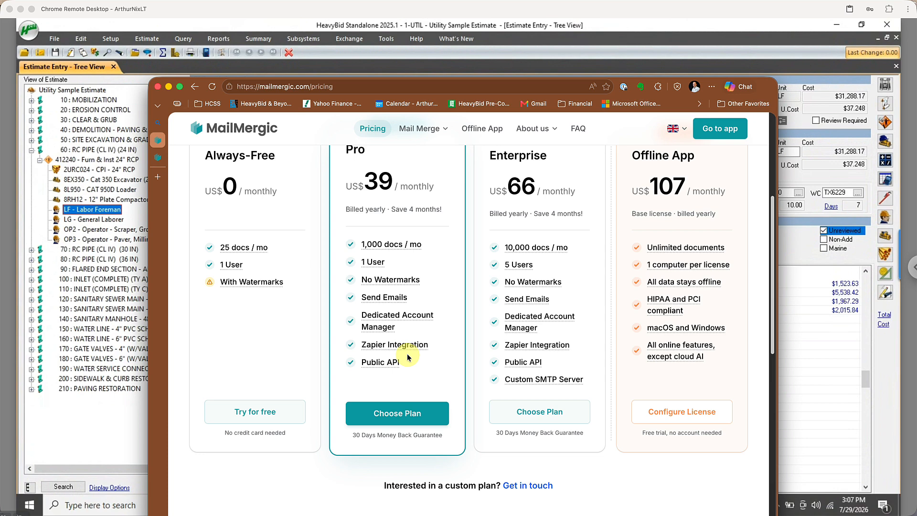
{"action": "scroll", "coordinate": [391, 351], "scroll_direction": "up", "scroll_amount": 5}
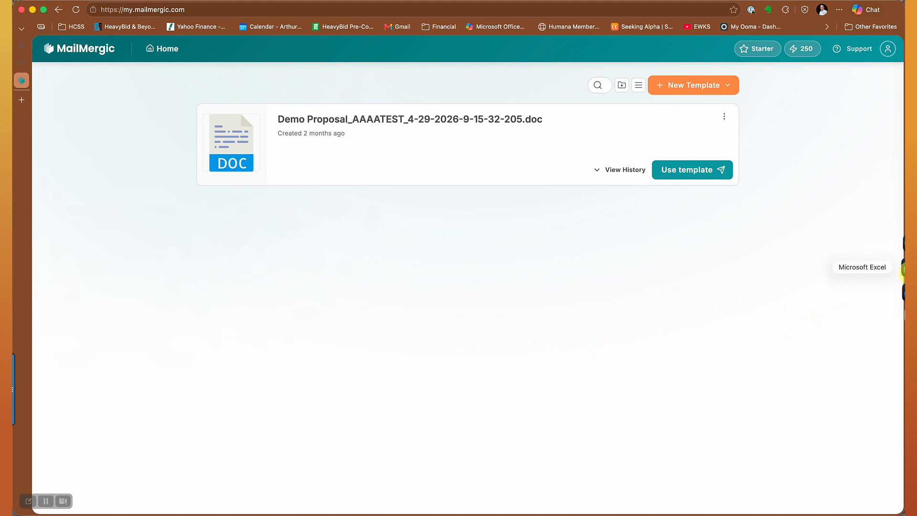
Switch to the Text Excel Company Name List workbook in Excel and view the List of Companies sheet.
{"action": "left_click", "coordinate": [903, 271]}
{"action": "left_click_drag", "start_coordinate": [356, 501], "coordinate": [331, 123]}
{"action": "left_click_drag", "start_coordinate": [317, 67], "coordinate": [318, 73]}
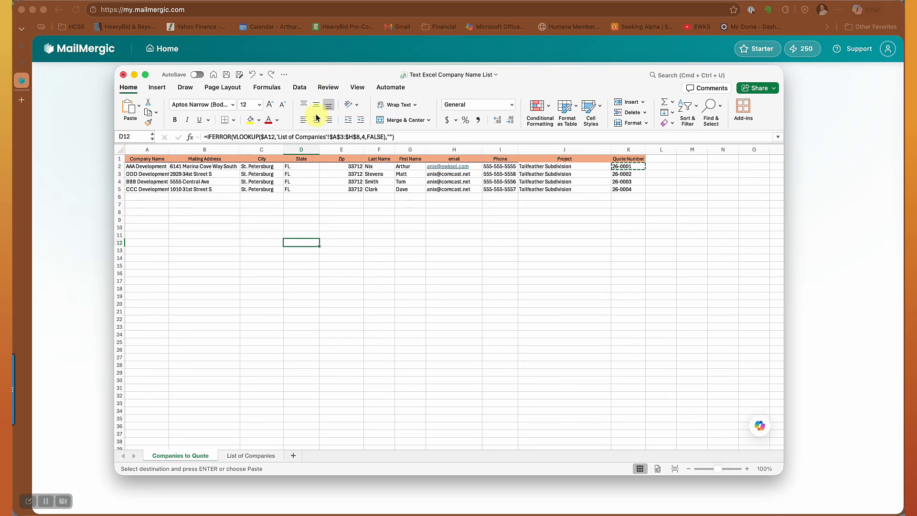
{"action": "left_click", "coordinate": [255, 456]}
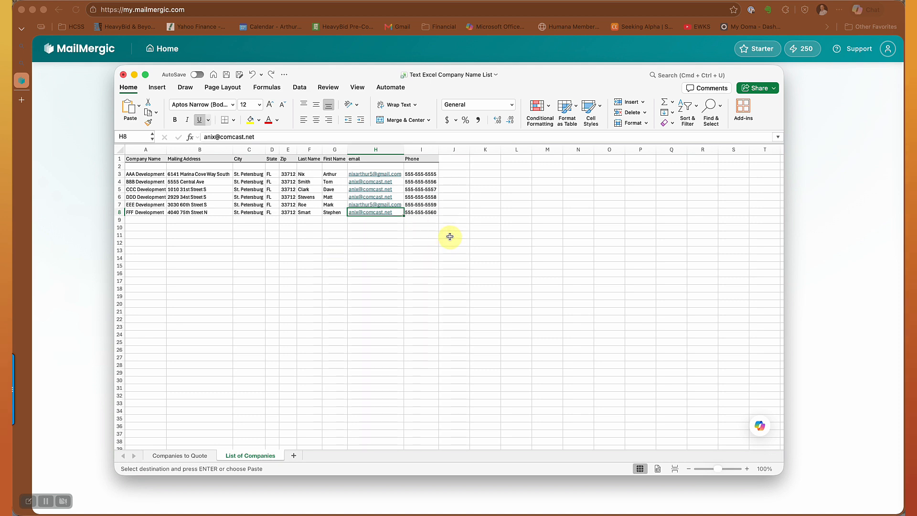
{"action": "left_click", "coordinate": [455, 174]}
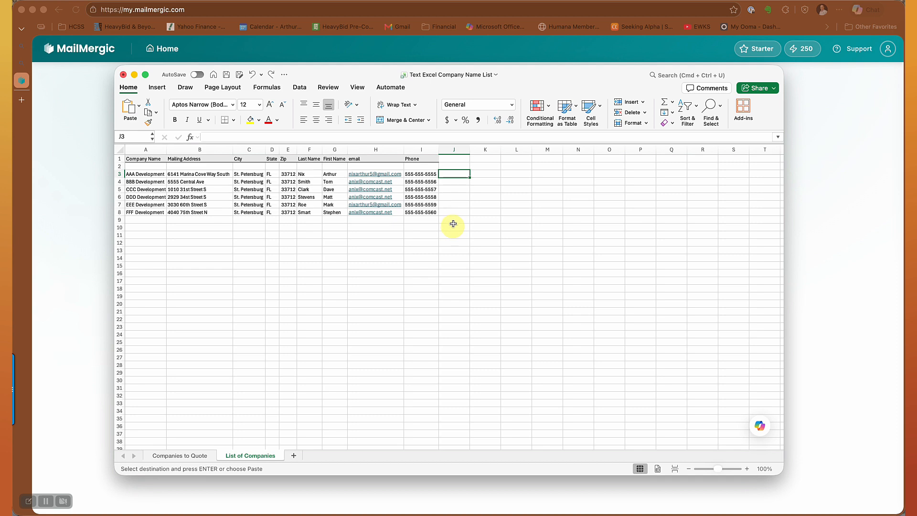
{"action": "left_click", "coordinate": [454, 158]}
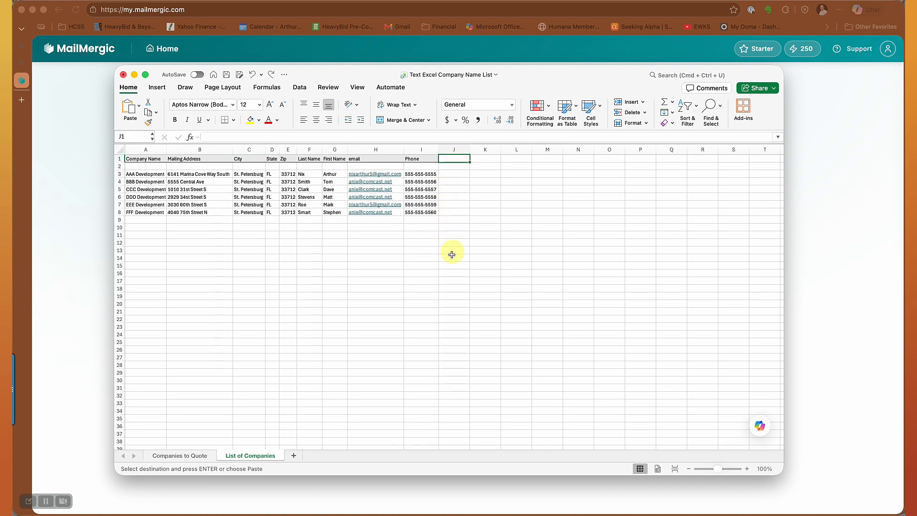
Choose EEE Development as the company name in row 6 of the Companies to Quote sheet.
{"action": "left_click", "coordinate": [186, 456]}
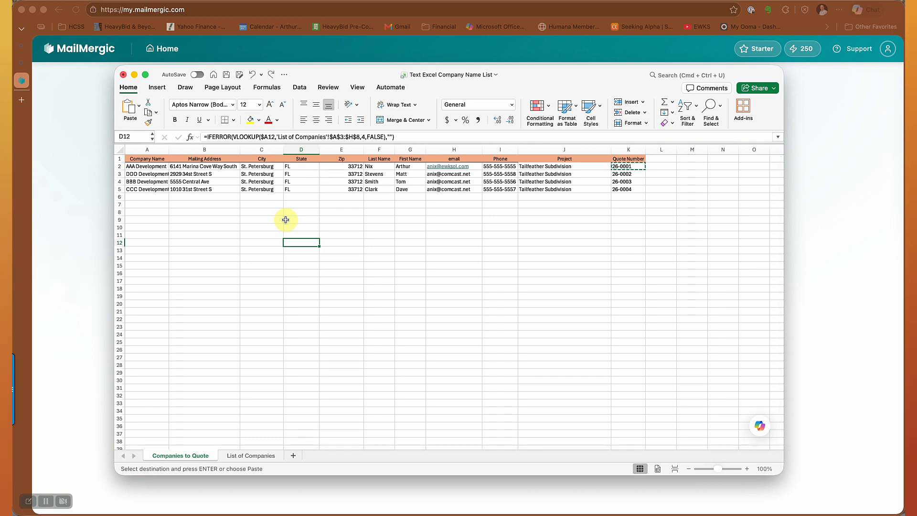
{"action": "left_click", "coordinate": [149, 196]}
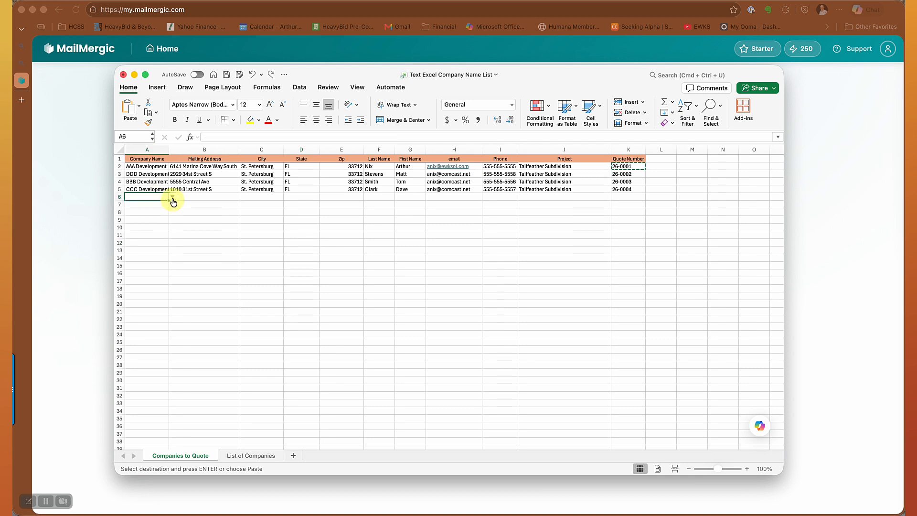
{"action": "left_click", "coordinate": [172, 197]}
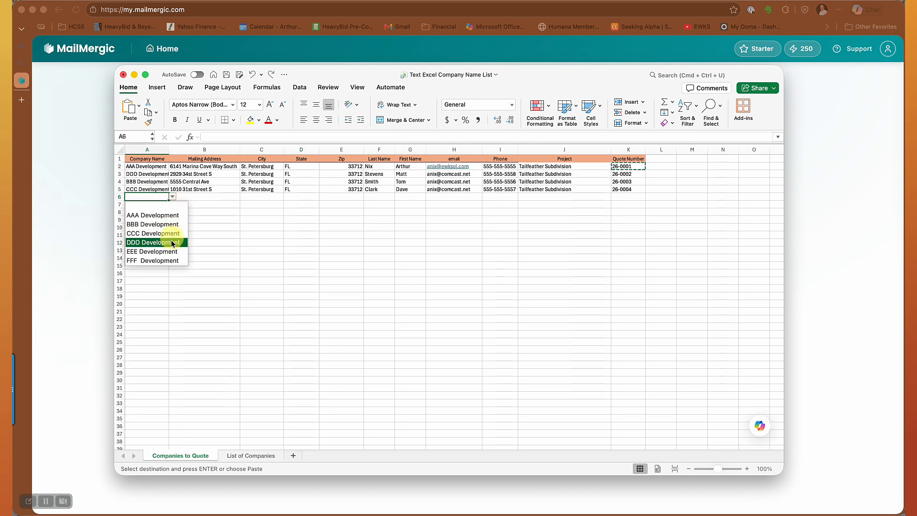
{"action": "left_click", "coordinate": [172, 254]}
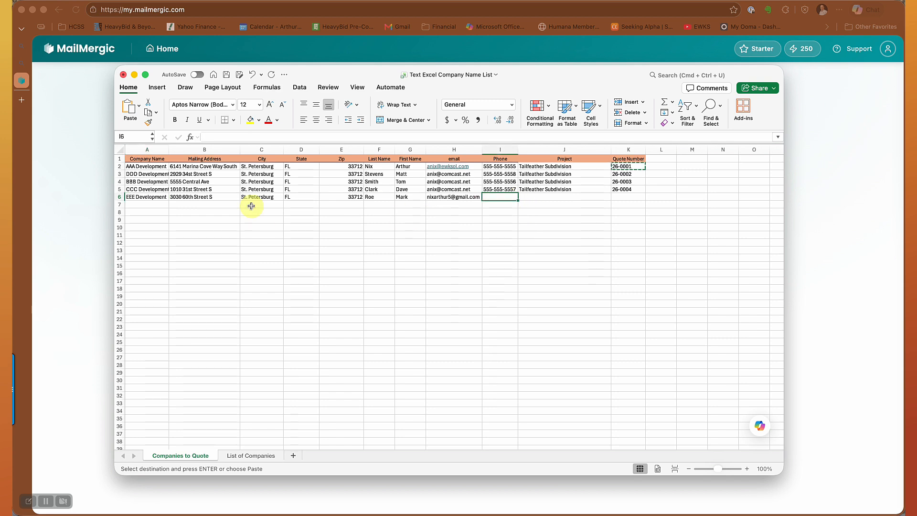
Set the company name in row 6 of the Companies to Quote sheet back to blank.
{"action": "left_click", "coordinate": [154, 166]}
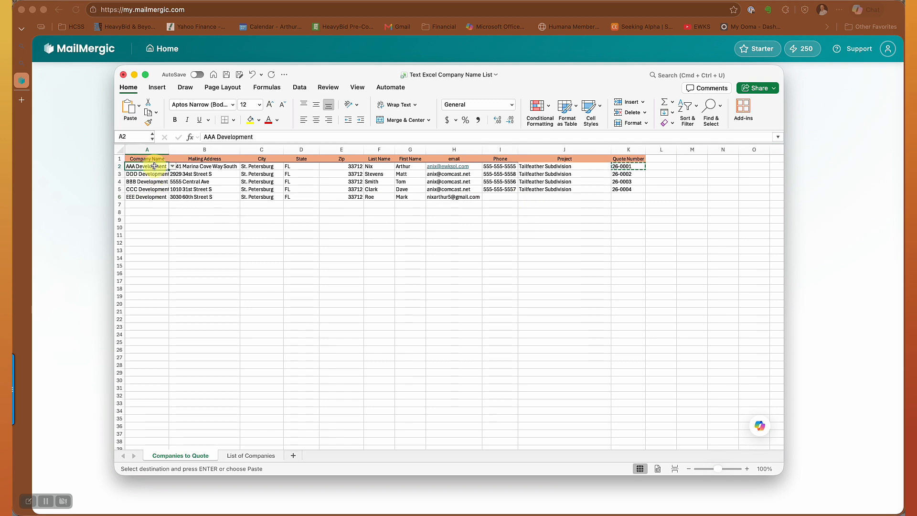
{"action": "left_click", "coordinate": [162, 198]}
{"action": "left_click", "coordinate": [173, 197]}
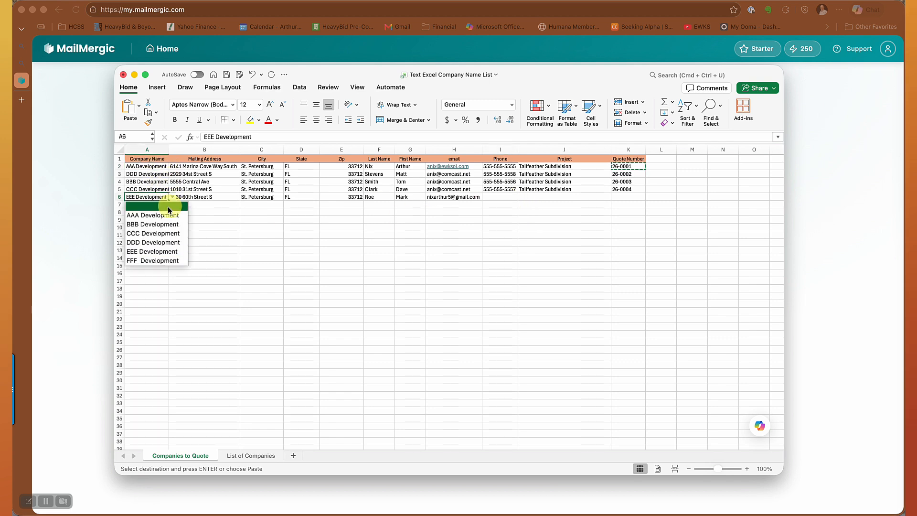
{"action": "left_click", "coordinate": [168, 210]}
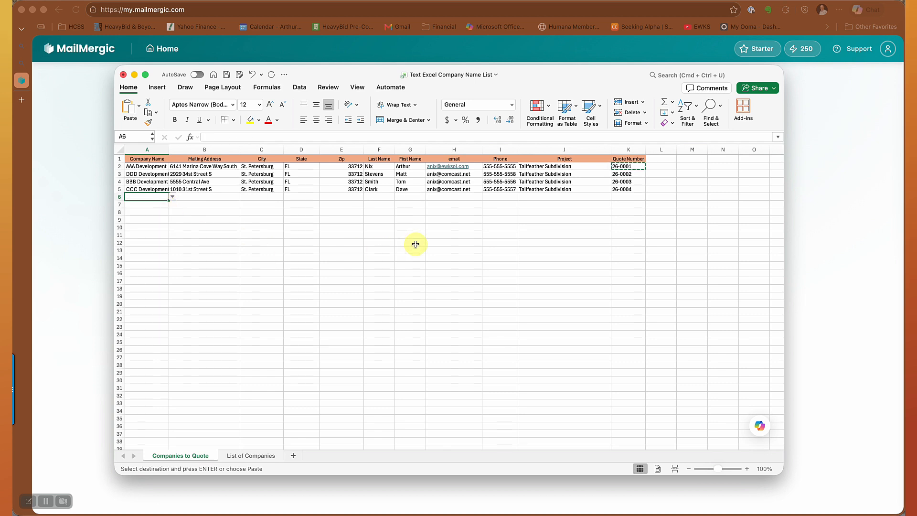
Compare the AAA Development entry on the List of Companies sheet with the mailing address lookup on the Companies to Quote sheet.
{"action": "left_click", "coordinate": [243, 456]}
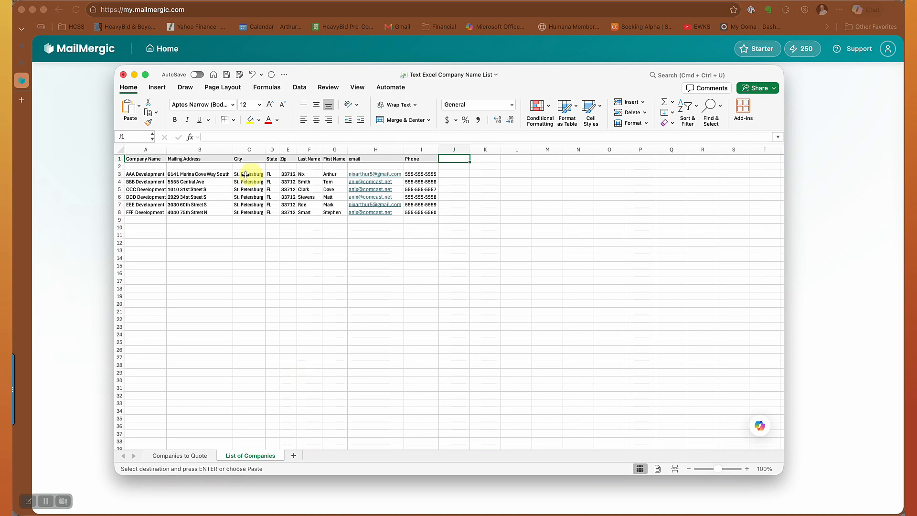
{"action": "left_click", "coordinate": [137, 174]}
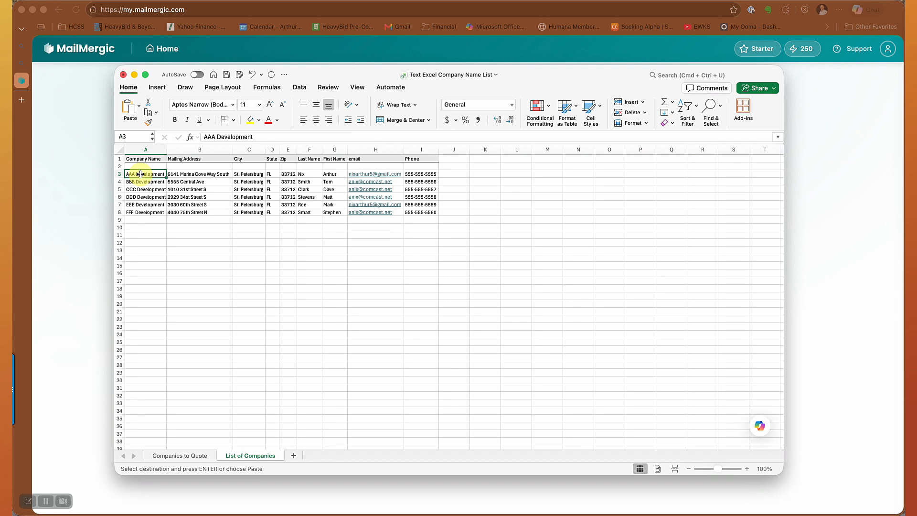
{"action": "left_click", "coordinate": [170, 455]}
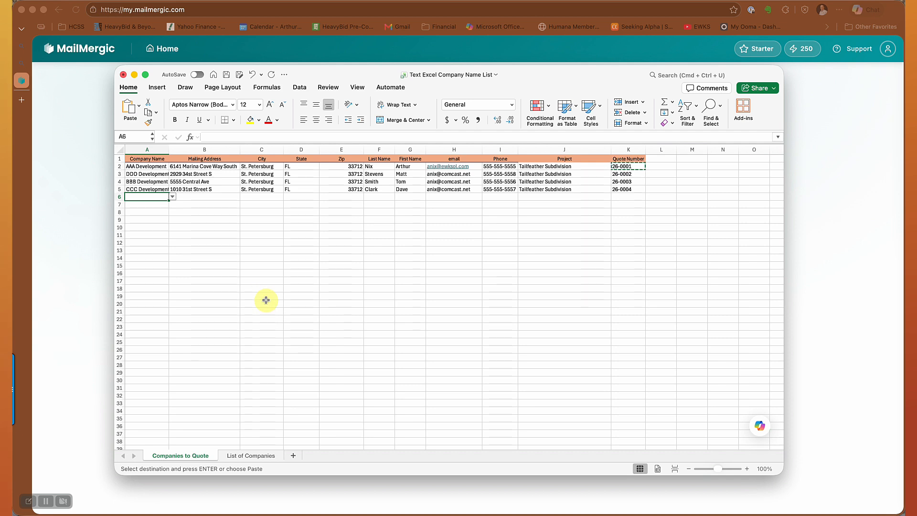
{"action": "left_click", "coordinate": [228, 166]}
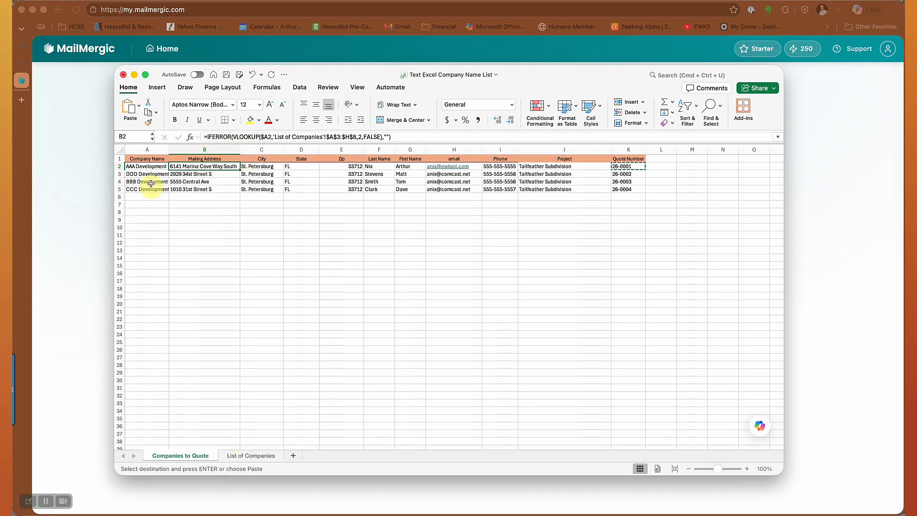
{"action": "left_click", "coordinate": [147, 166]}
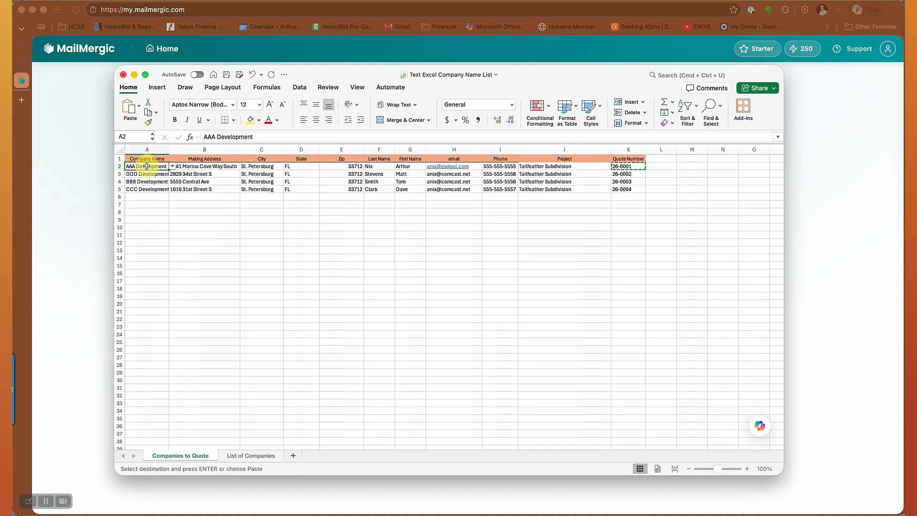
{"action": "left_click", "coordinate": [243, 456]}
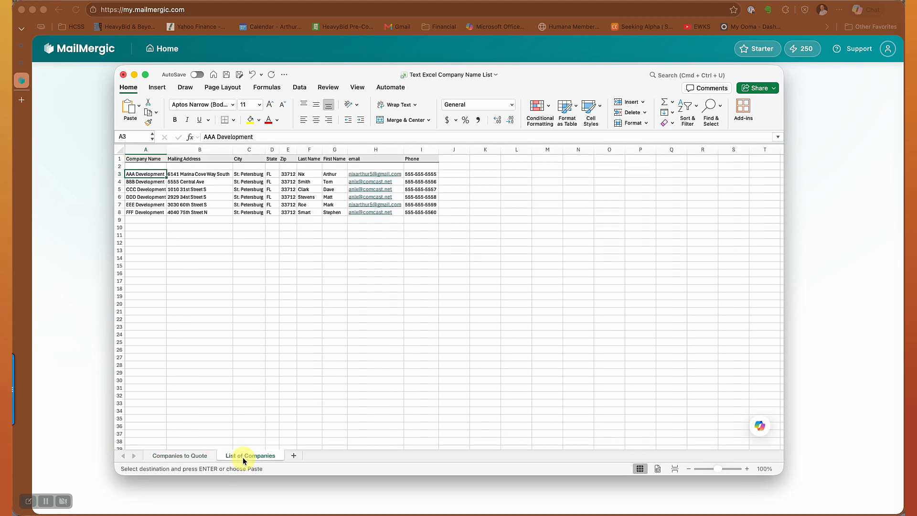
{"action": "left_click", "coordinate": [172, 456]}
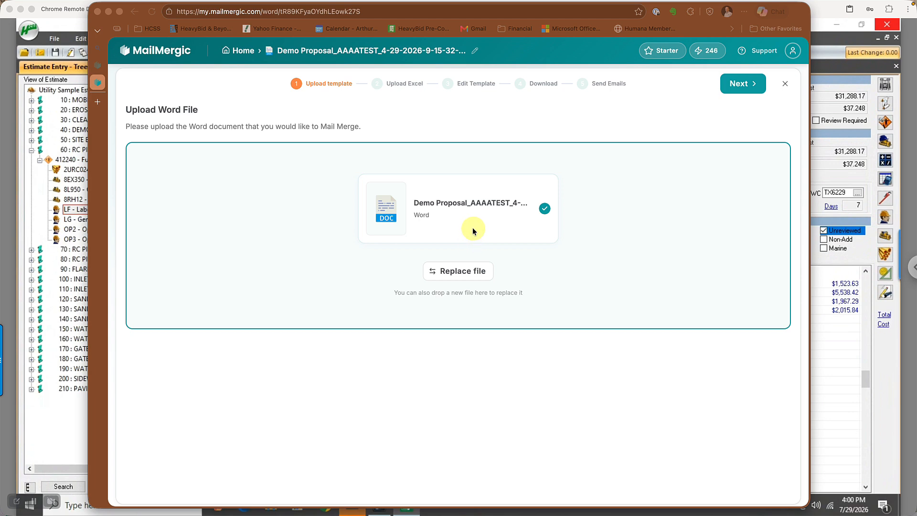
Proceed in MailMergic to template editing, keeping the Demo Proposal Word file and Text Excel Company Name List.xlsx.
{"action": "left_click", "coordinate": [735, 85]}
{"action": "left_click", "coordinate": [735, 85]}
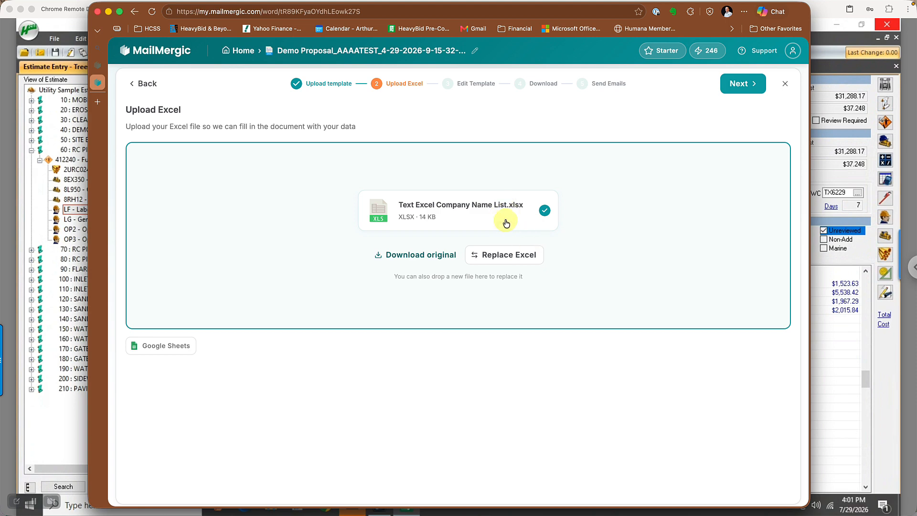
{"action": "left_click", "coordinate": [743, 89]}
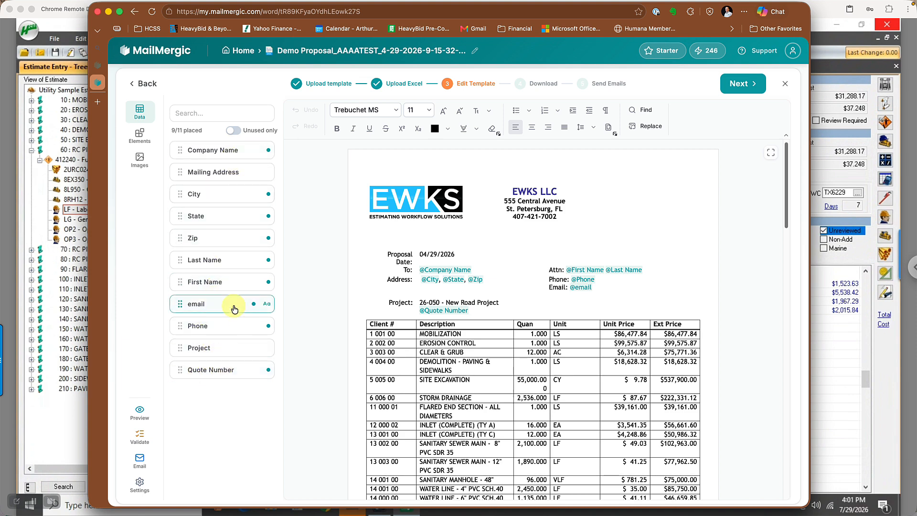
Save the output options with individual files for each spreadsheet row in PDF format.
{"action": "left_click", "coordinate": [139, 487]}
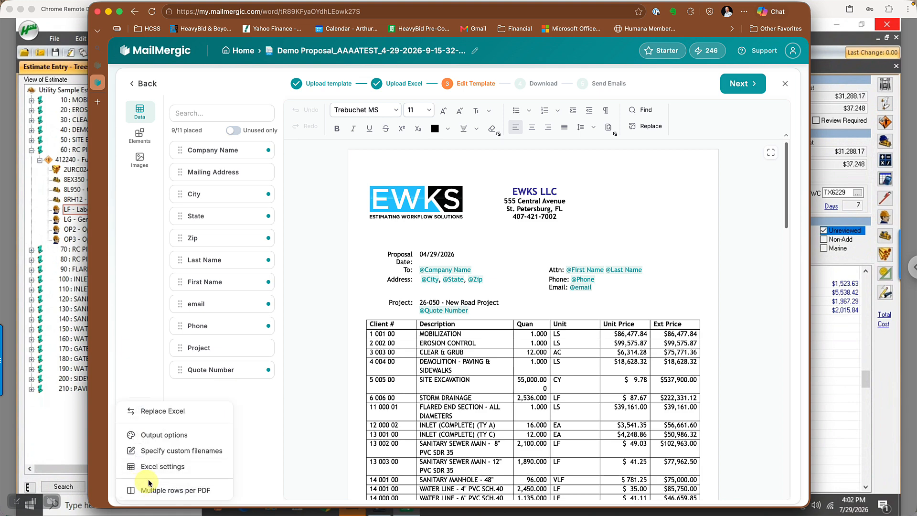
{"action": "left_click", "coordinate": [162, 437]}
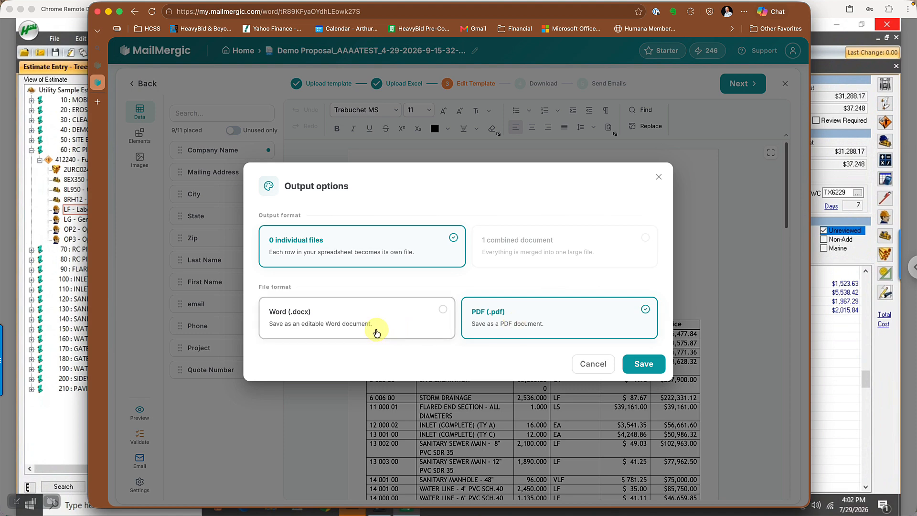
{"action": "left_click", "coordinate": [646, 365]}
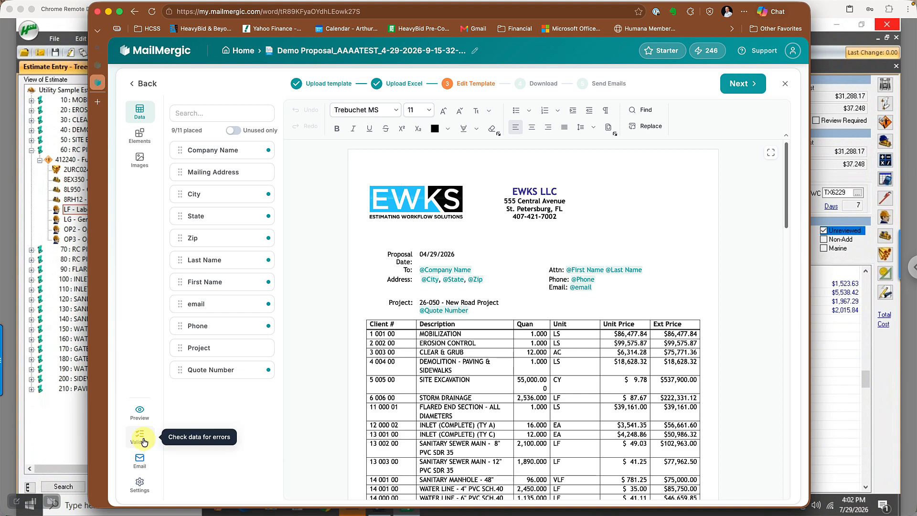
Validate the merge data for errors and preview the proposal template filled with the first spreadsheet row.
{"action": "left_click", "coordinate": [142, 437]}
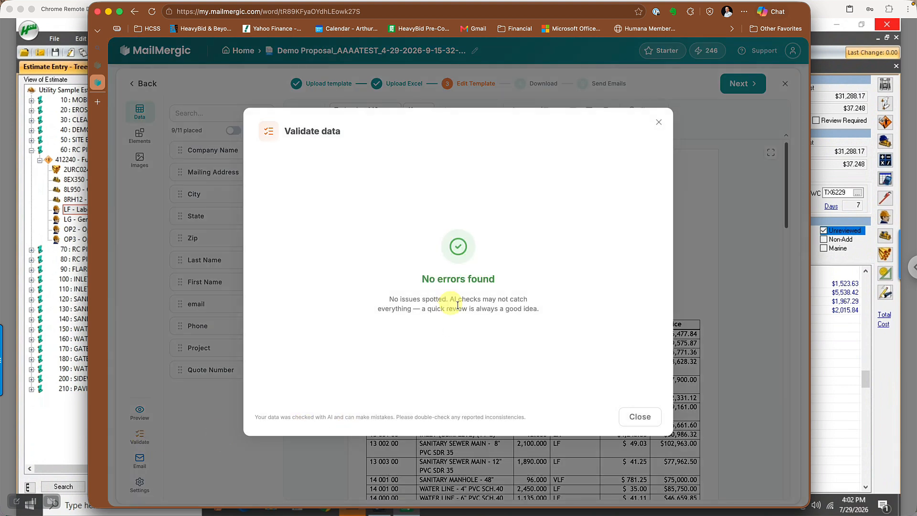
{"action": "left_click", "coordinate": [622, 422]}
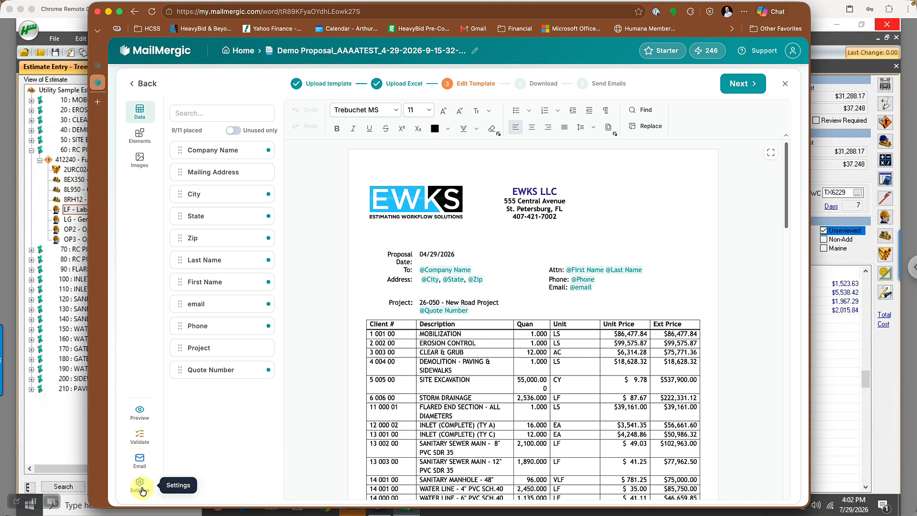
{"action": "left_click", "coordinate": [145, 414]}
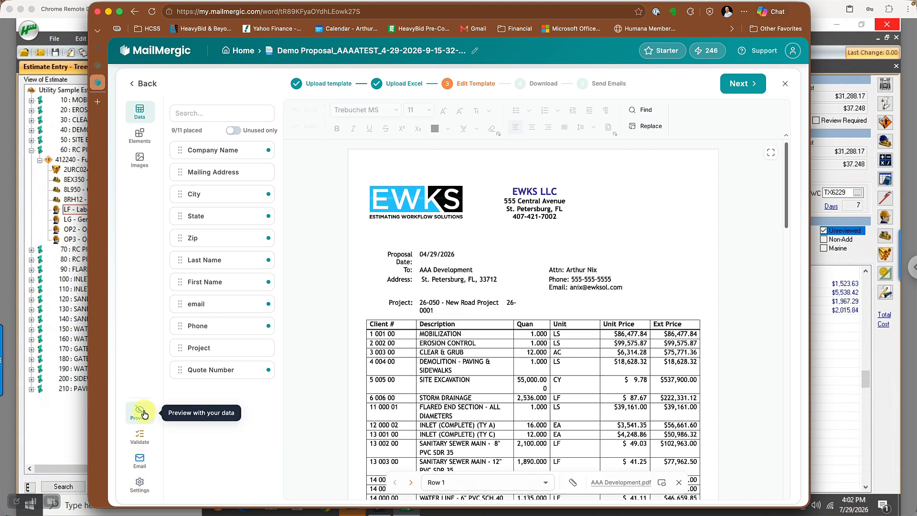
{"action": "left_click", "coordinate": [144, 414]}
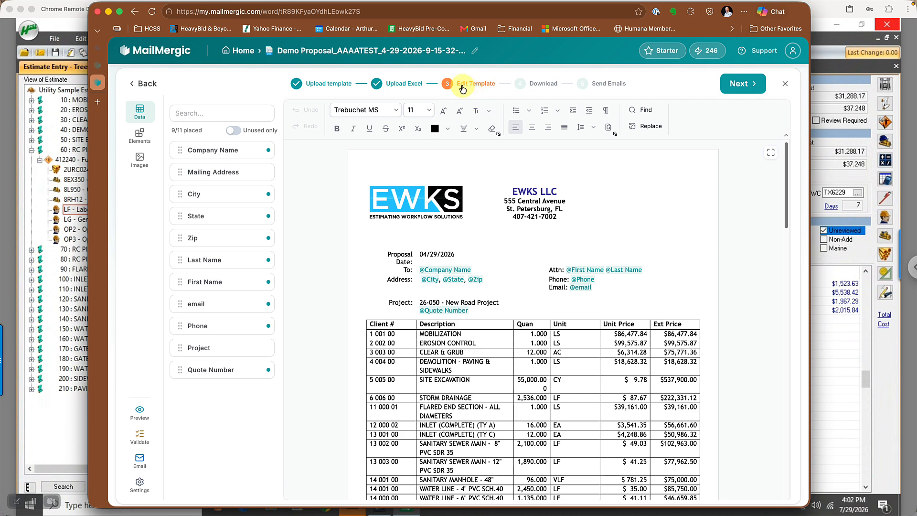
{"action": "left_click", "coordinate": [739, 87]}
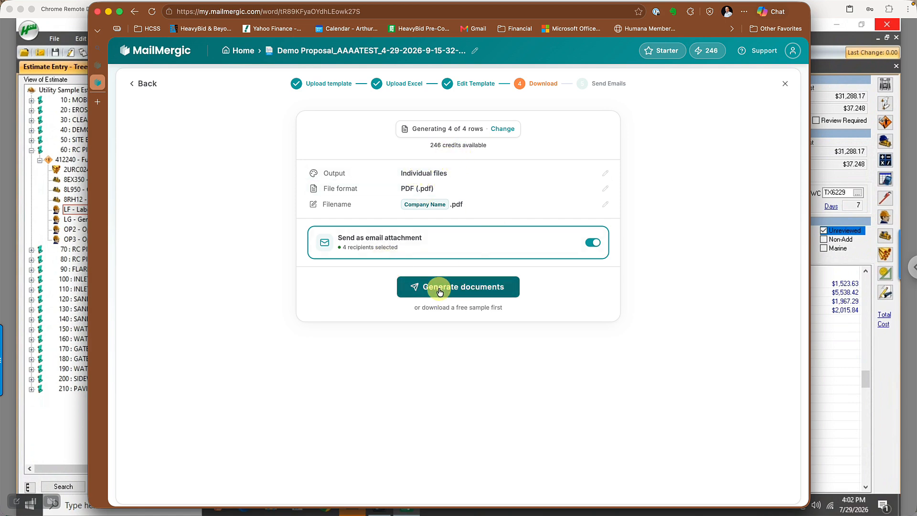
{"action": "left_click", "coordinate": [134, 12]}
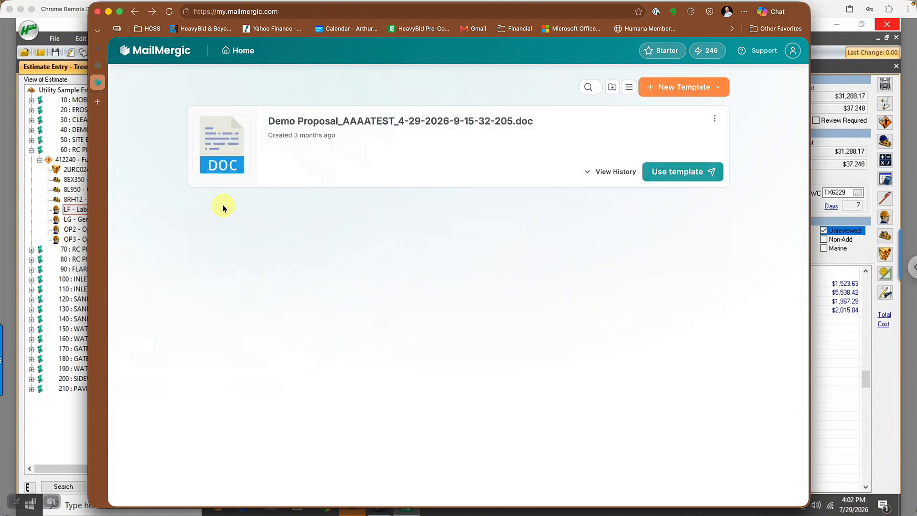
{"action": "left_click", "coordinate": [681, 167]}
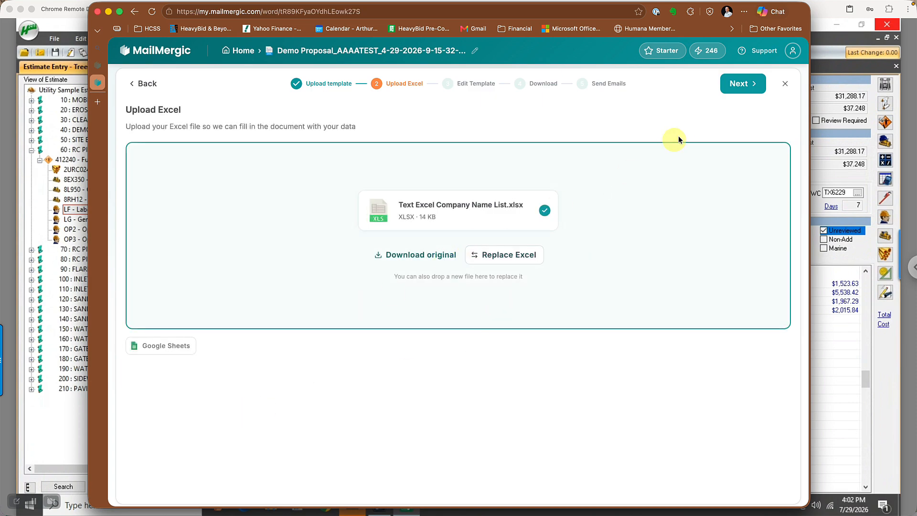
{"action": "left_click", "coordinate": [731, 83]}
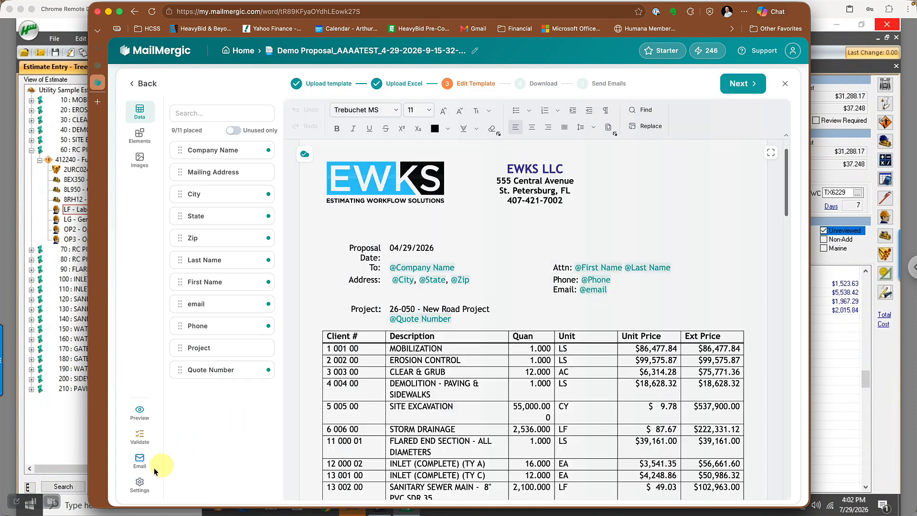
Review the subject and message in the email attachment settings, and save them with recipients taken from the email column.
{"action": "left_click", "coordinate": [141, 463]}
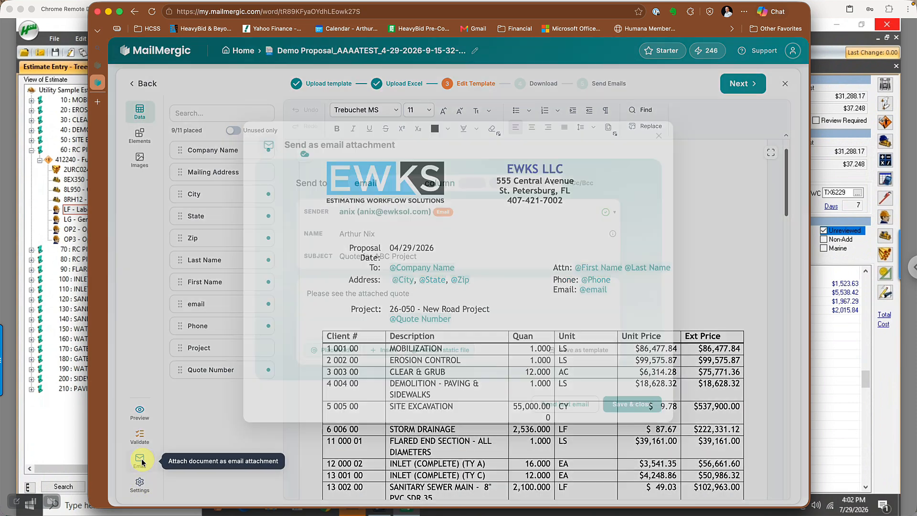
{"action": "left_click", "coordinate": [422, 293]}
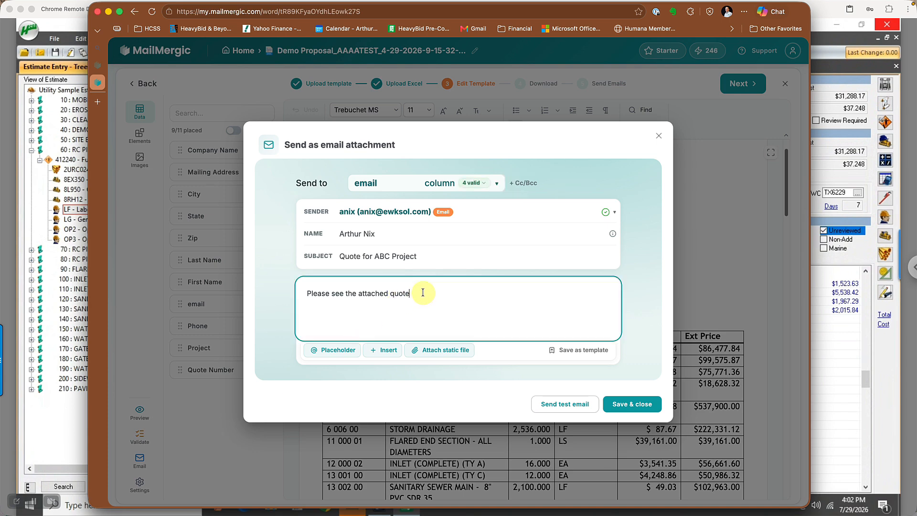
{"action": "triple_click", "coordinate": [300, 293]}
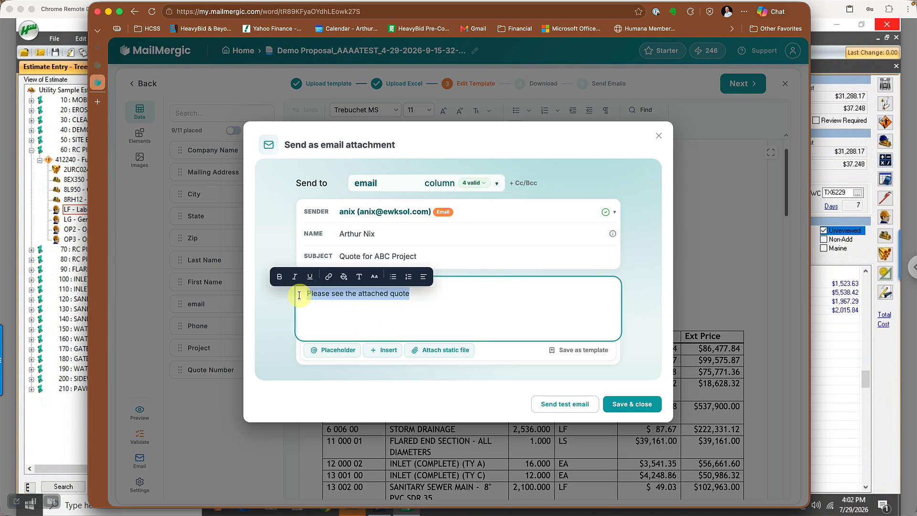
{"action": "left_click", "coordinate": [367, 301]}
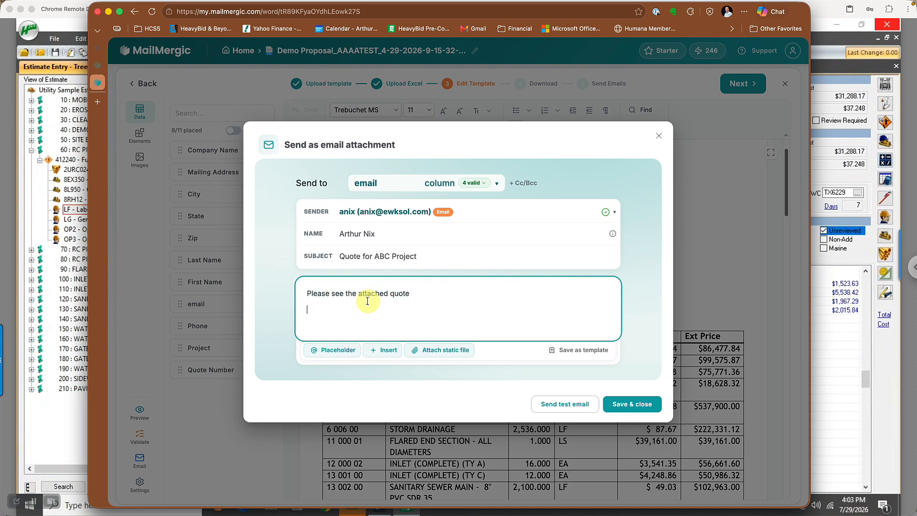
{"action": "left_click", "coordinate": [352, 255]}
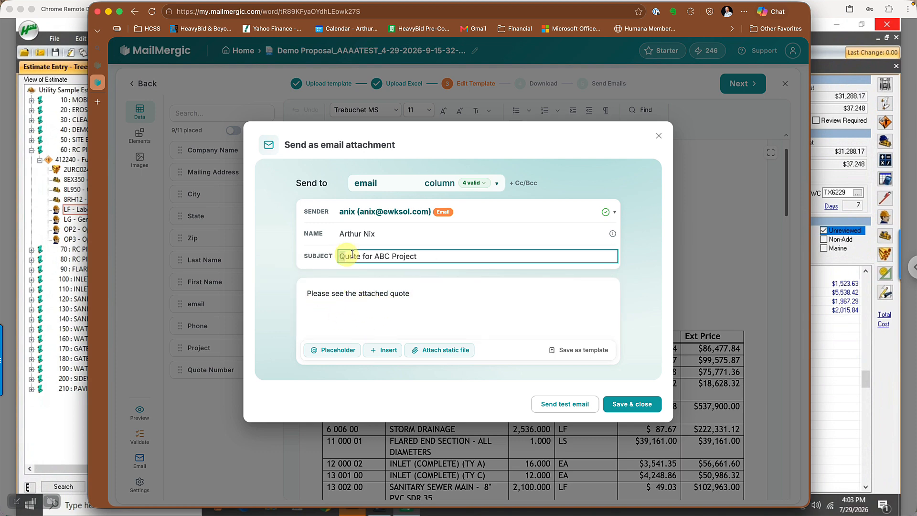
{"action": "triple_click", "coordinate": [352, 255]}
{"action": "left_click_drag", "start_coordinate": [303, 292], "coordinate": [424, 290]}
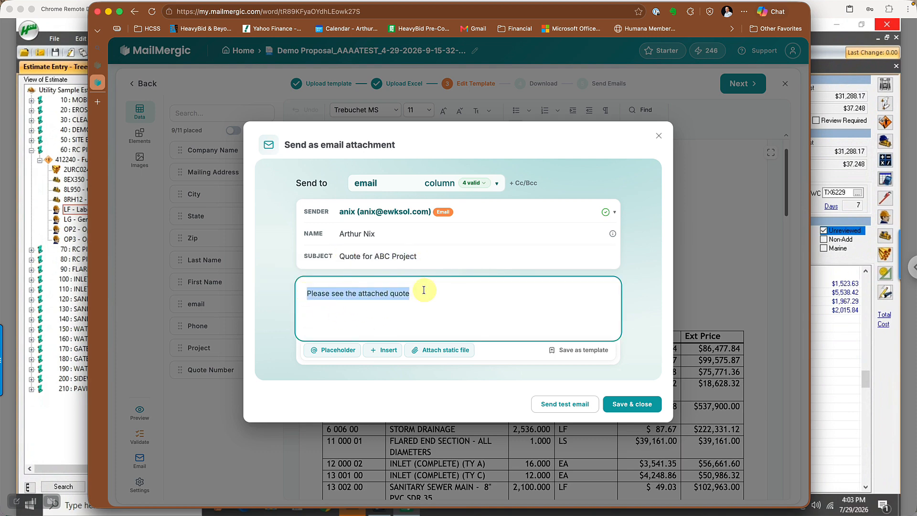
{"action": "left_click", "coordinate": [511, 314]}
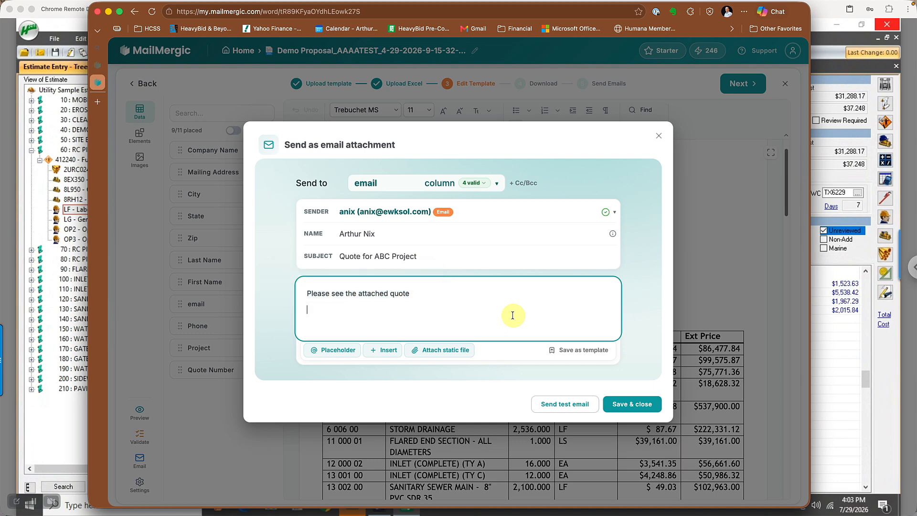
{"action": "left_click", "coordinate": [641, 404]}
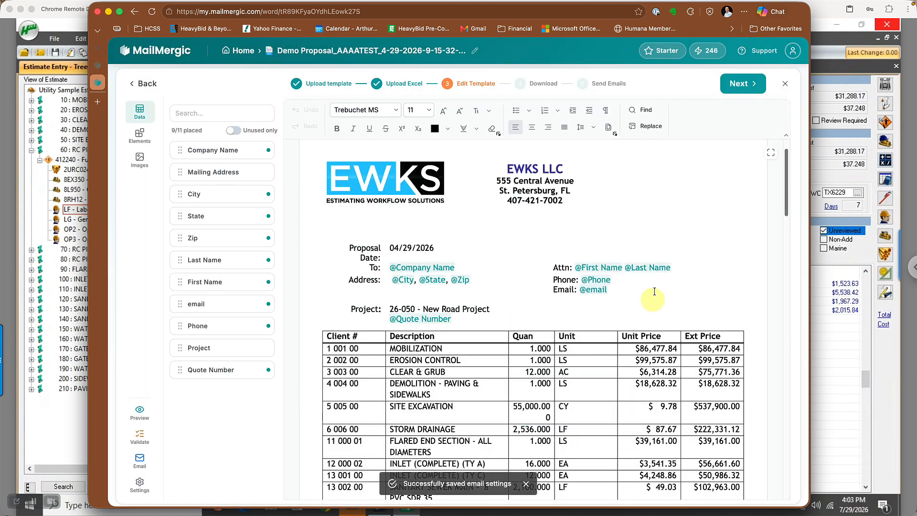
Generate the individual PDF proposals for all 4 rows, keeping the option to send them as email attachments.
{"action": "left_click", "coordinate": [743, 86]}
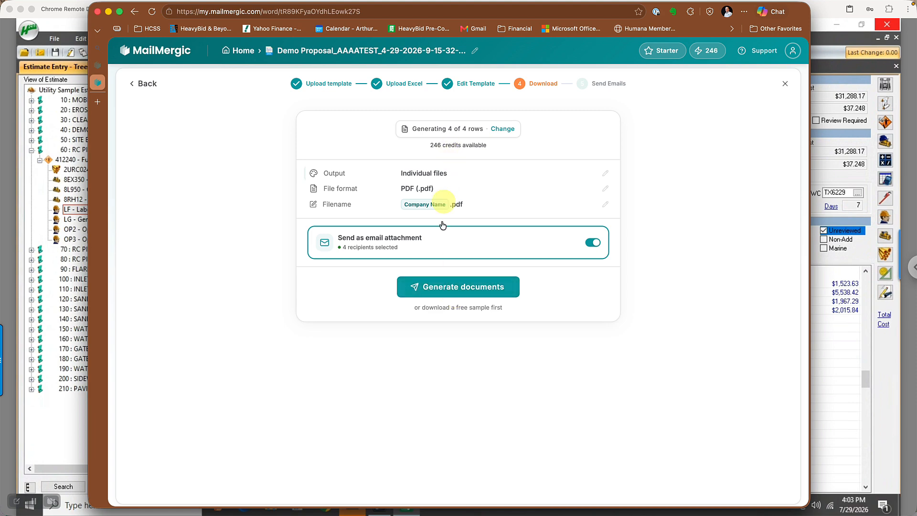
{"action": "left_click", "coordinate": [447, 291]}
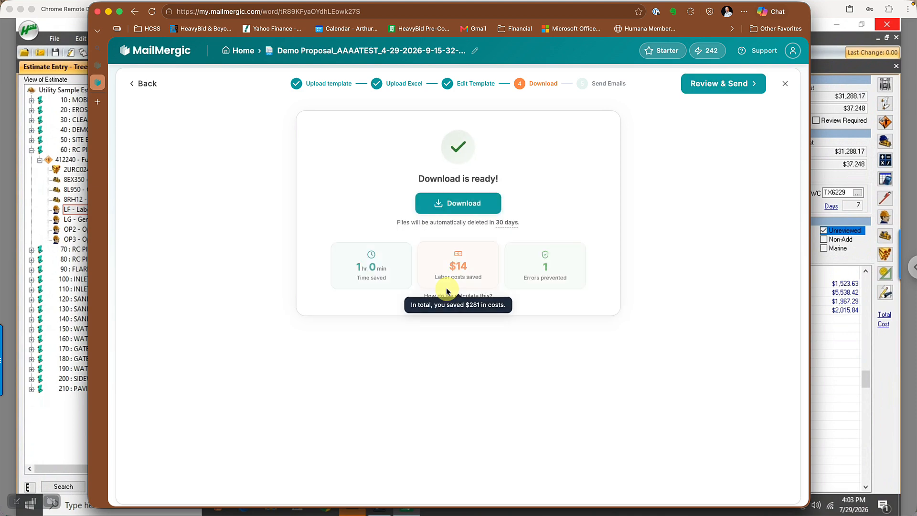
{"action": "mouse_move", "coordinate": [447, 292]}
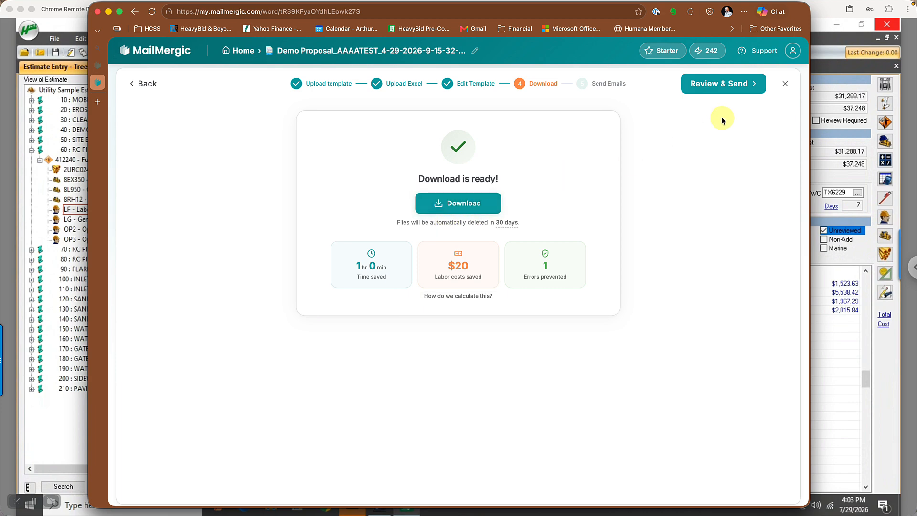
Send the Quote for ABC Project emails to all 4 recipients with their personalized PDFs, and close the delivery report.
{"action": "left_click", "coordinate": [716, 85]}
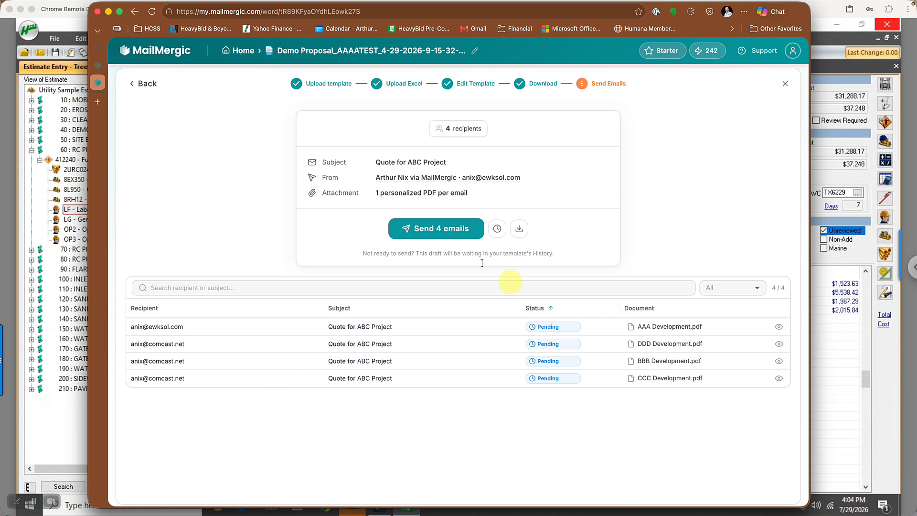
{"action": "left_click", "coordinate": [436, 229]}
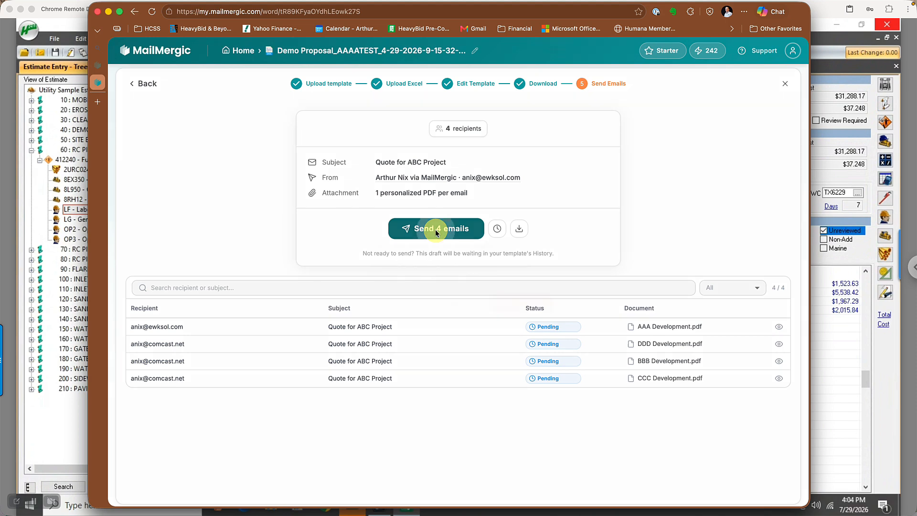
{"action": "left_click", "coordinate": [531, 303]}
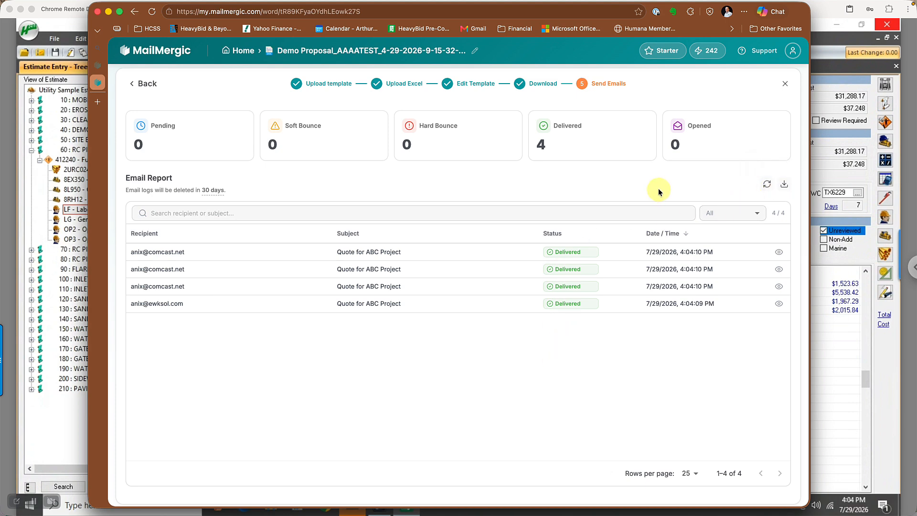
{"action": "mouse_move", "coordinate": [588, 139]}
{"action": "left_click", "coordinate": [783, 84]}
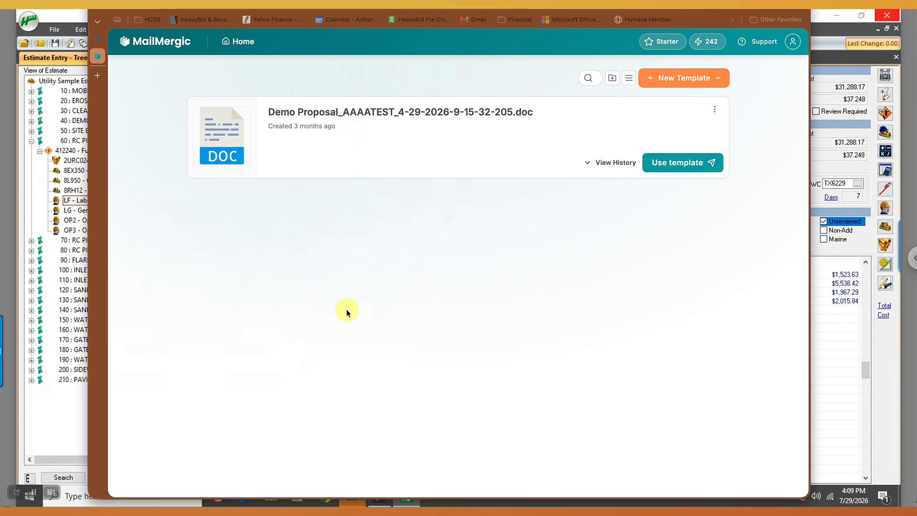
Examine the email report of the most recent run in the Demo Proposal template's history and return to the template list.
{"action": "left_click", "coordinate": [595, 165]}
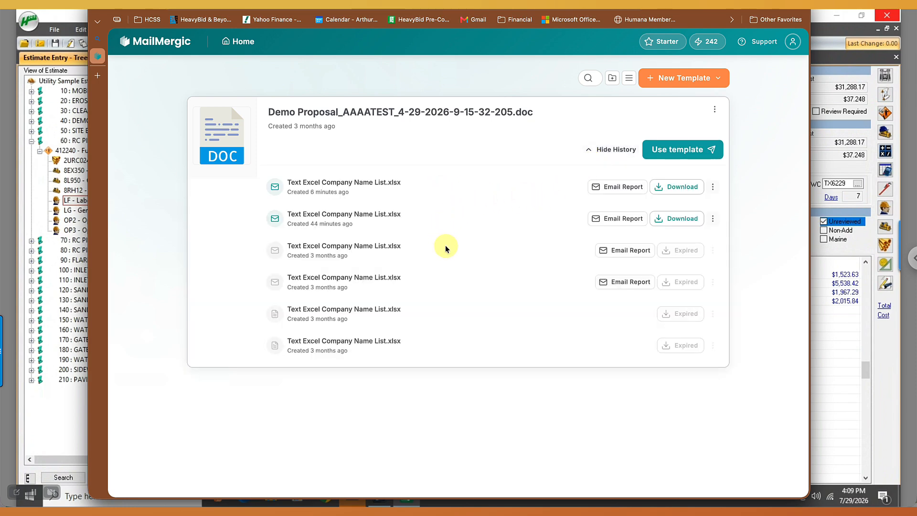
{"action": "left_click", "coordinate": [620, 191]}
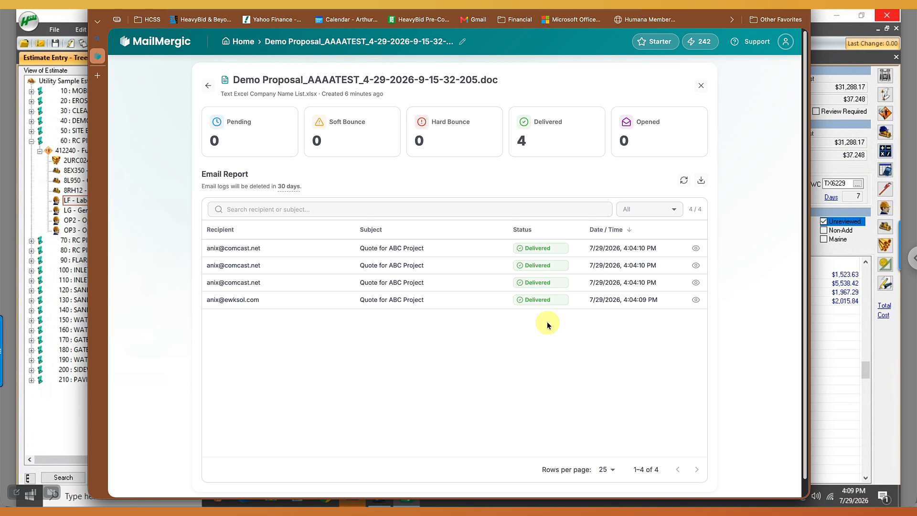
{"action": "mouse_move", "coordinate": [638, 128]}
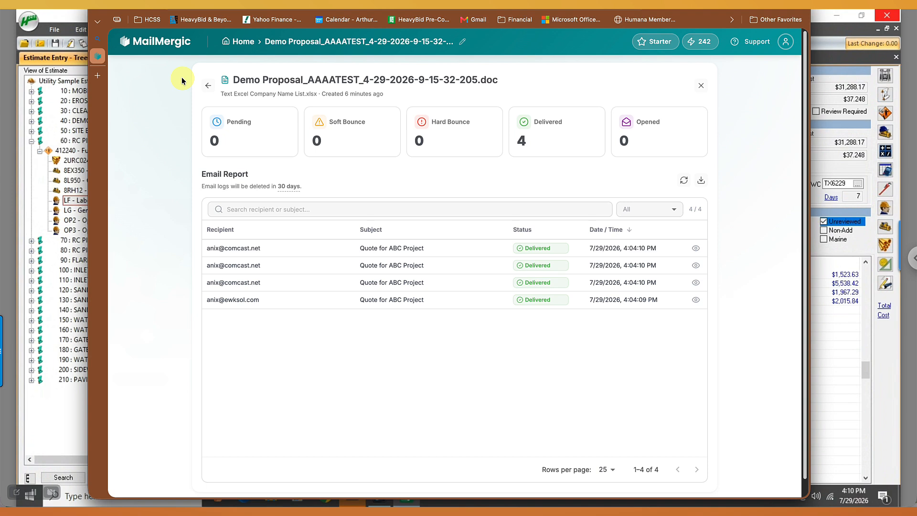
{"action": "left_click", "coordinate": [153, 46]}
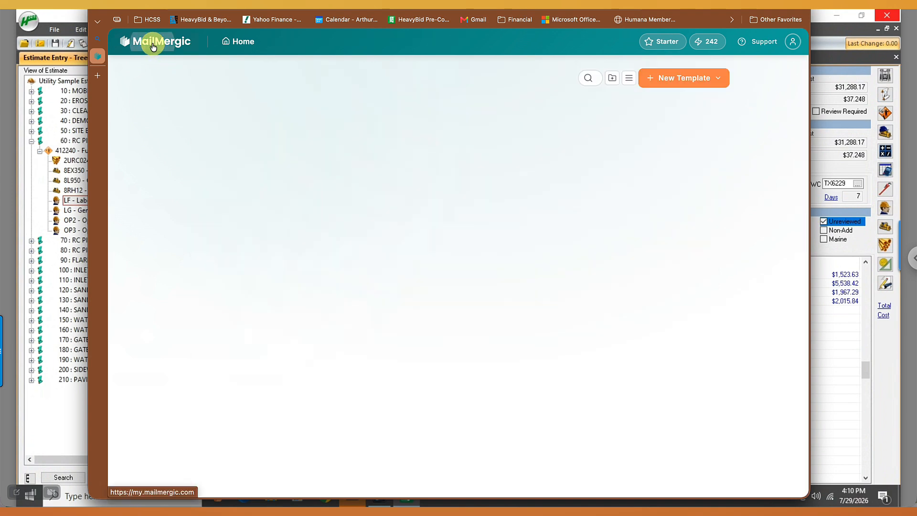